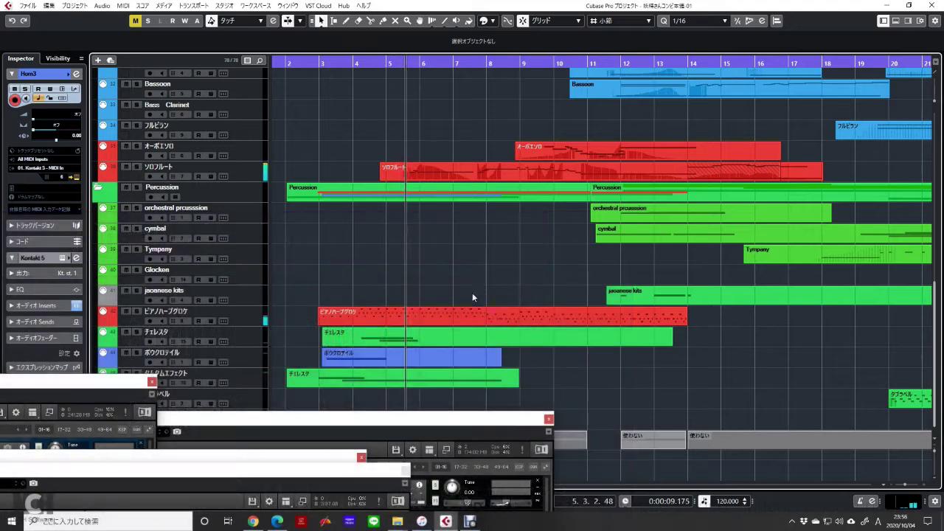
- Open the ピアノハープグロケ part in the Key Editor, view its notes up to bar 14, and return to the project
{"action": "double_click", "coordinate": [459, 317]}
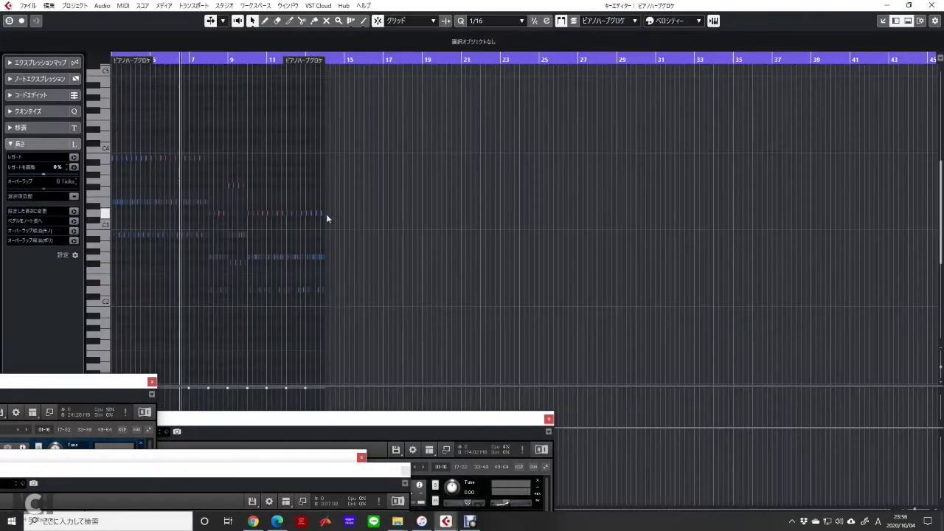
{"action": "scroll", "coordinate": [189, 217], "scroll_direction": "up", "scroll_amount": 8}
{"action": "left_click_drag", "start_coordinate": [453, 135], "coordinate": [364, 133]}
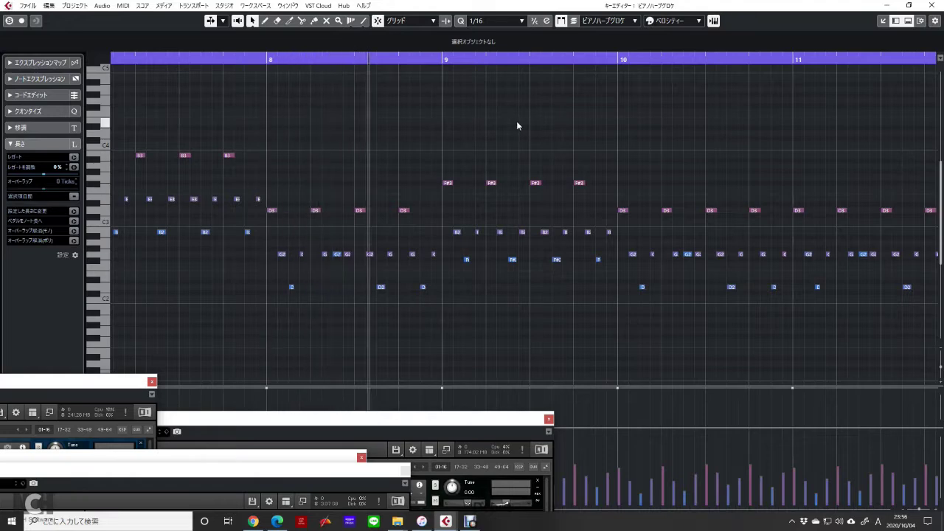
{"action": "scroll", "coordinate": [368, 123], "scroll_direction": "down", "scroll_amount": 5}
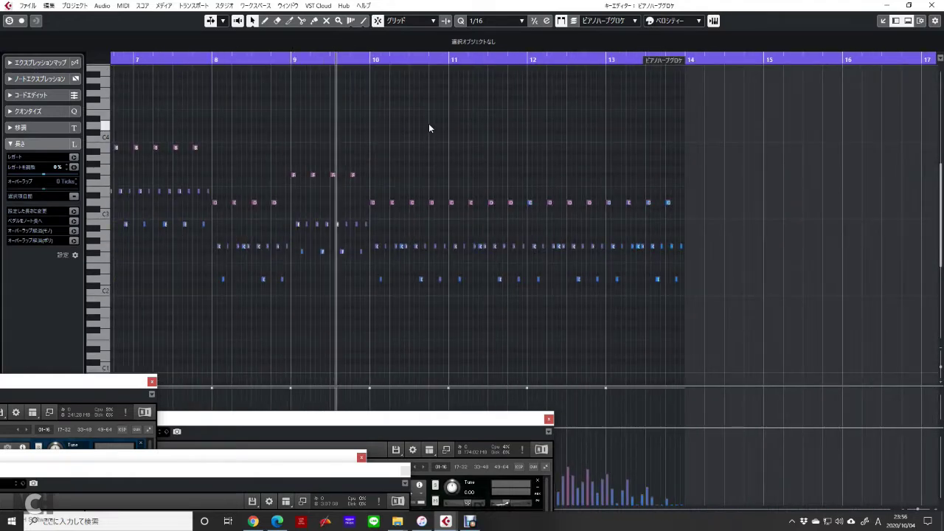
{"action": "key", "text": "Return"}
- Open the オーボエソロ part in the Key Editor, examine its notes and modulation curve, and return to the project
{"action": "left_click_drag", "start_coordinate": [485, 156], "coordinate": [417, 158]}
{"action": "double_click", "coordinate": [418, 152]}
{"action": "scroll", "coordinate": [367, 182], "scroll_direction": "down", "scroll_amount": 3}
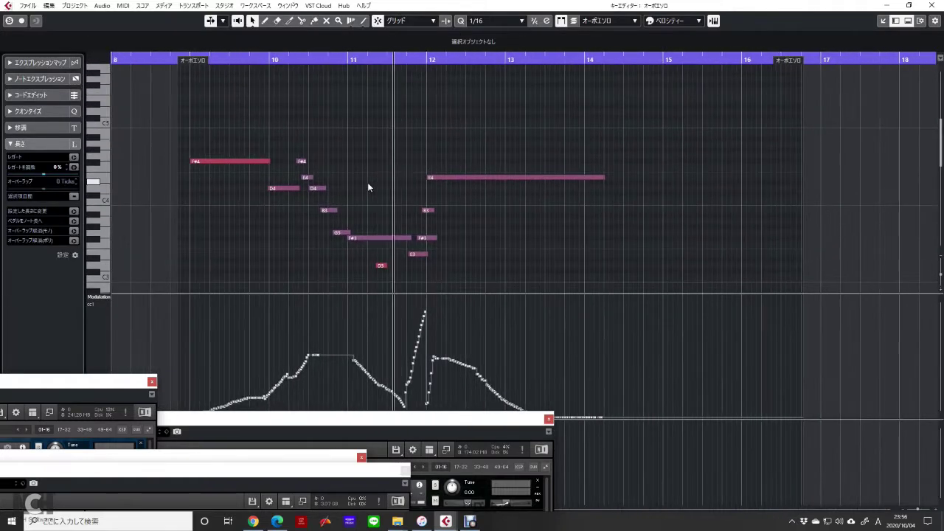
{"action": "left_click_drag", "start_coordinate": [424, 428], "coordinate": [355, 449]}
{"action": "scroll", "coordinate": [495, 220], "scroll_direction": "up", "scroll_amount": 3}
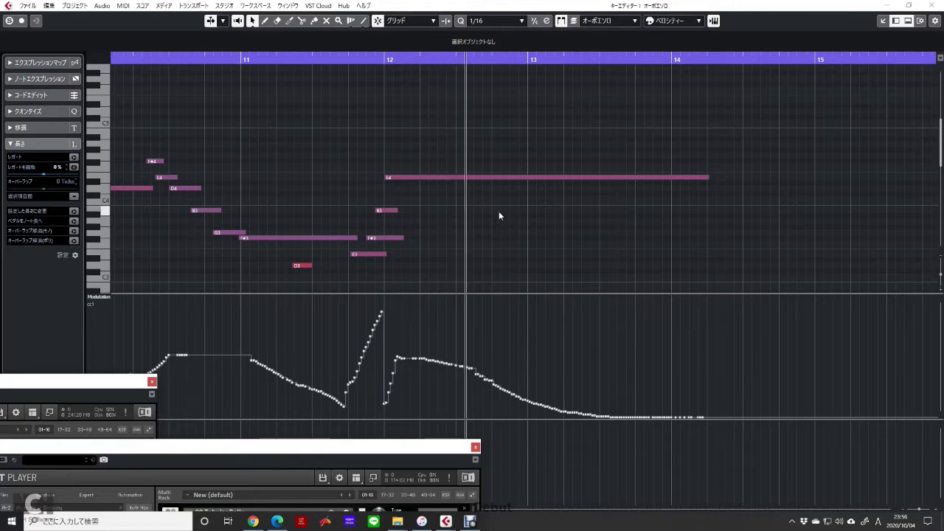
{"action": "key", "text": "Return"}
- Open the 1st Violins part in the Key Editor to view its notes from around bar 15
{"action": "scroll", "coordinate": [499, 210], "scroll_direction": "down", "scroll_amount": 1}
{"action": "left_click_drag", "start_coordinate": [507, 174], "coordinate": [331, 312]}
{"action": "left_click_drag", "start_coordinate": [388, 249], "coordinate": [446, 351]}
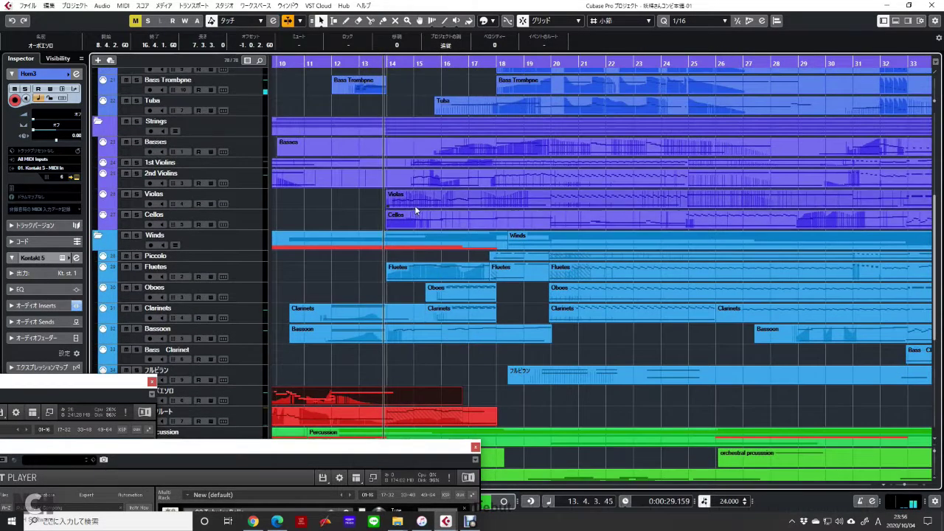
{"action": "double_click", "coordinate": [447, 162]}
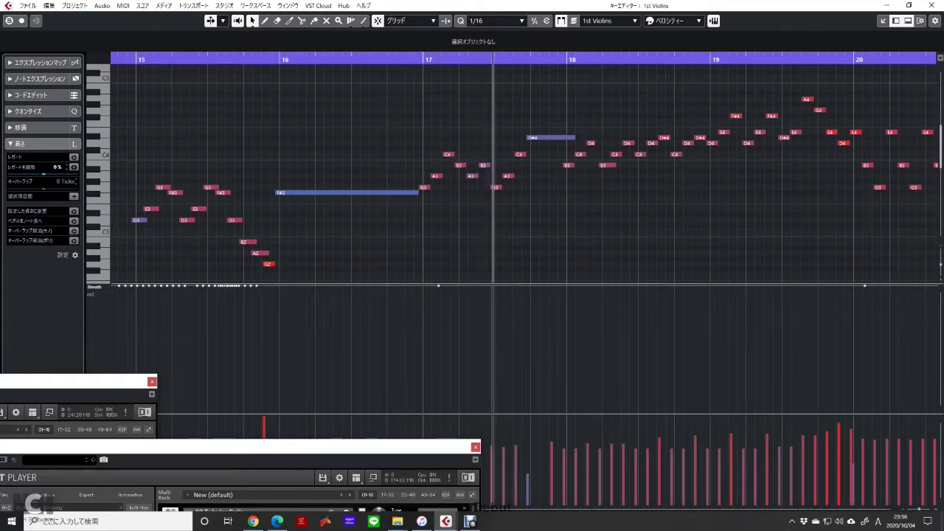
- Bring up the CSS strings Kontakt rack, expand CSS 1st Violins to view its articulations, and close the Key Editor
{"action": "left_click_drag", "start_coordinate": [312, 449], "coordinate": [394, 99]}
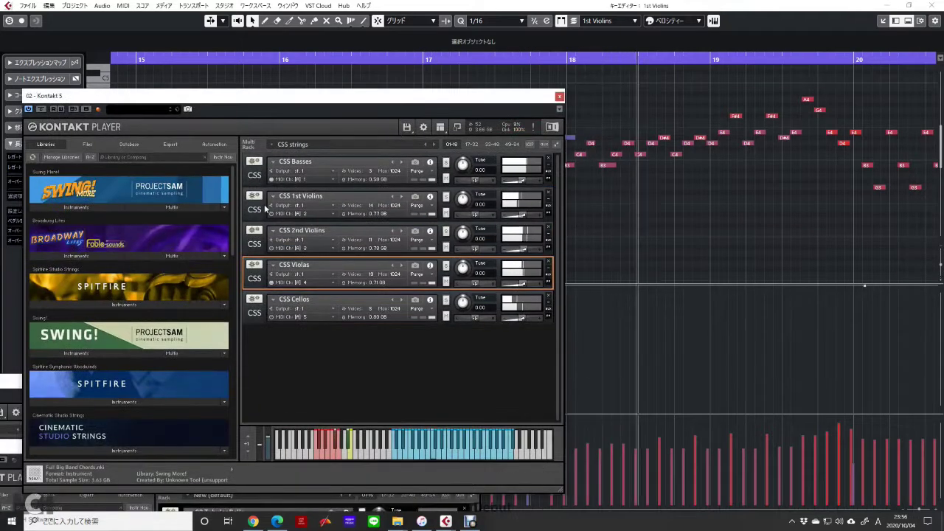
{"action": "left_click", "coordinate": [255, 213]}
{"action": "scroll", "coordinate": [693, 210], "scroll_direction": "down", "scroll_amount": 4}
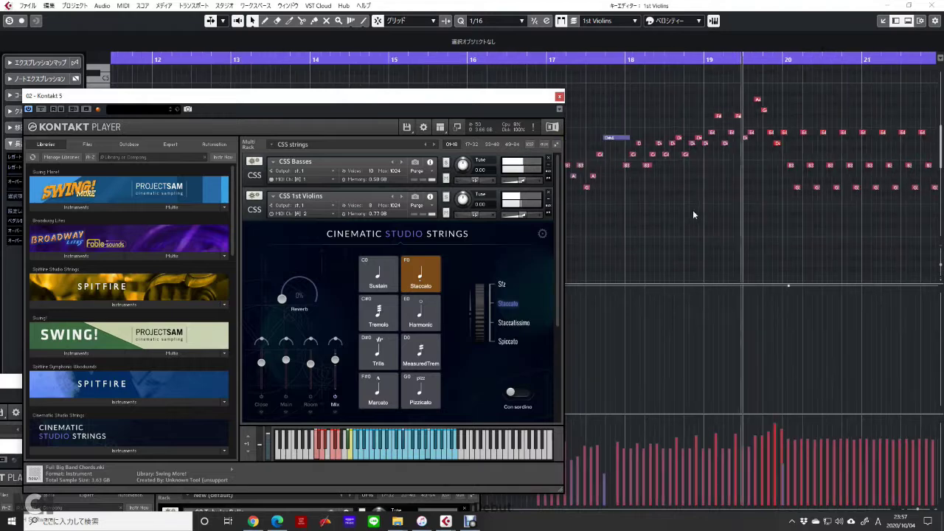
{"action": "left_click_drag", "start_coordinate": [717, 161], "coordinate": [608, 140]}
{"action": "left_click_drag", "start_coordinate": [464, 101], "coordinate": [748, 358]}
{"action": "key", "text": "Return"}
- Bring up the Sample modering brass Kontakt rack and expand Main Trumpet beside the brass tracks
{"action": "left_click_drag", "start_coordinate": [3, 381], "coordinate": [191, 131]}
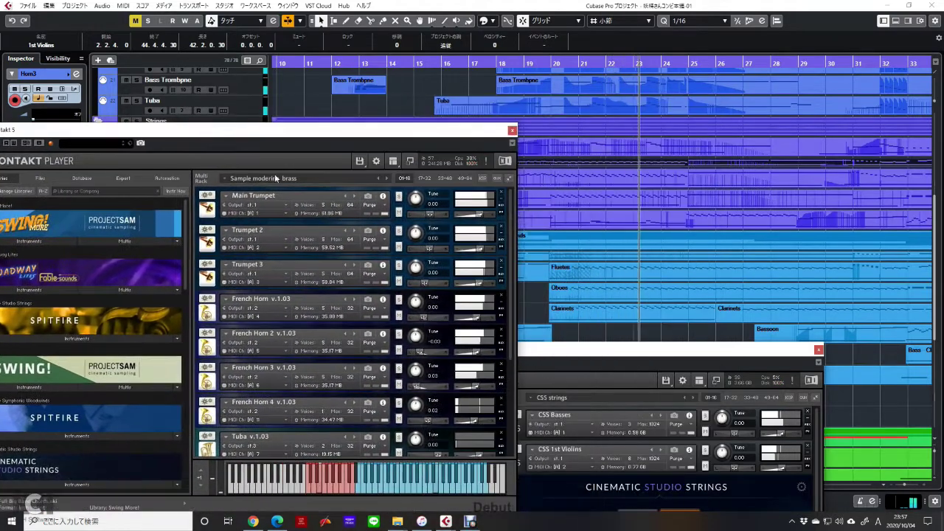
{"action": "left_click", "coordinate": [209, 210]}
{"action": "scroll", "coordinate": [693, 152], "scroll_direction": "up", "scroll_amount": 2}
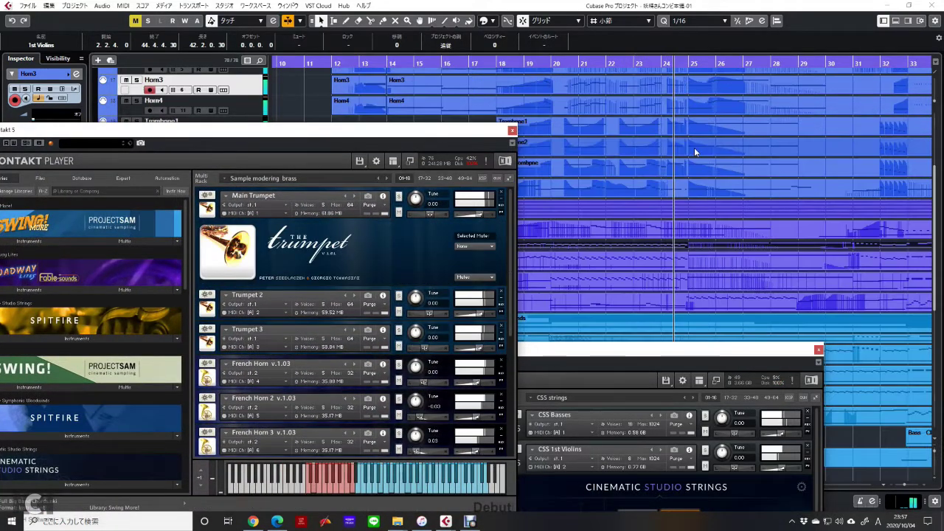
{"action": "left_click_drag", "start_coordinate": [397, 136], "coordinate": [271, 151]}
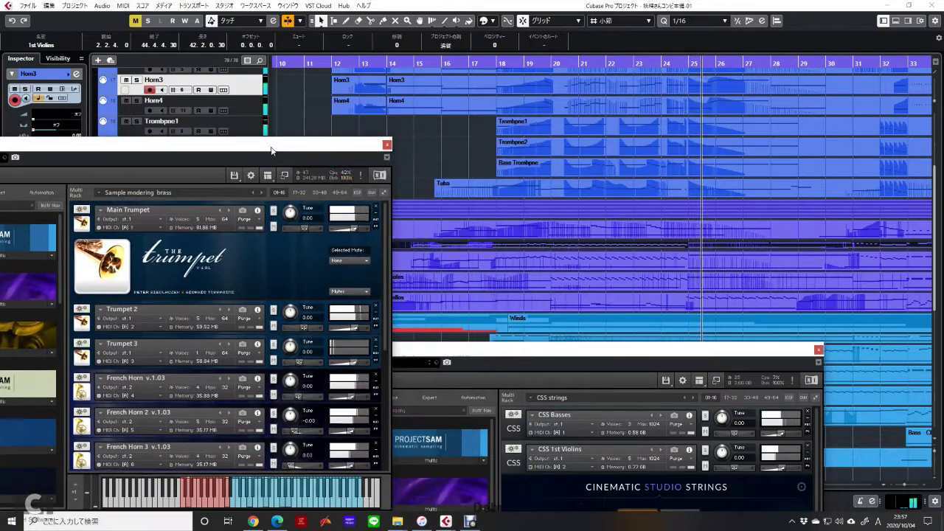
{"action": "scroll", "coordinate": [787, 100], "scroll_direction": "up", "scroll_amount": 3}
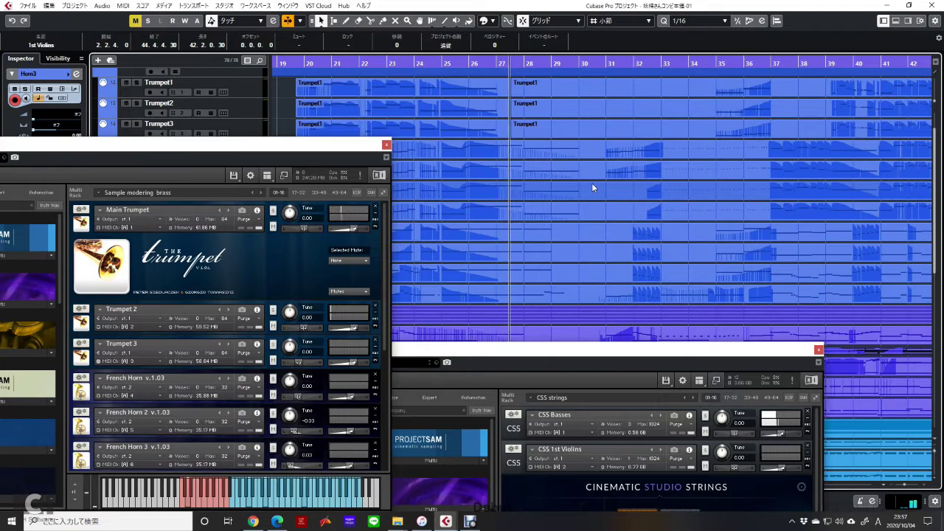
- Bring the CSS strings rack forward, expand CSS Cellos to view its articulations, and move the rack clear of the arrangement
{"action": "left_click_drag", "start_coordinate": [601, 352], "coordinate": [432, 419]}
{"action": "left_click_drag", "start_coordinate": [517, 423], "coordinate": [368, 111]}
{"action": "scroll", "coordinate": [269, 301], "scroll_direction": "down", "scroll_amount": 4}
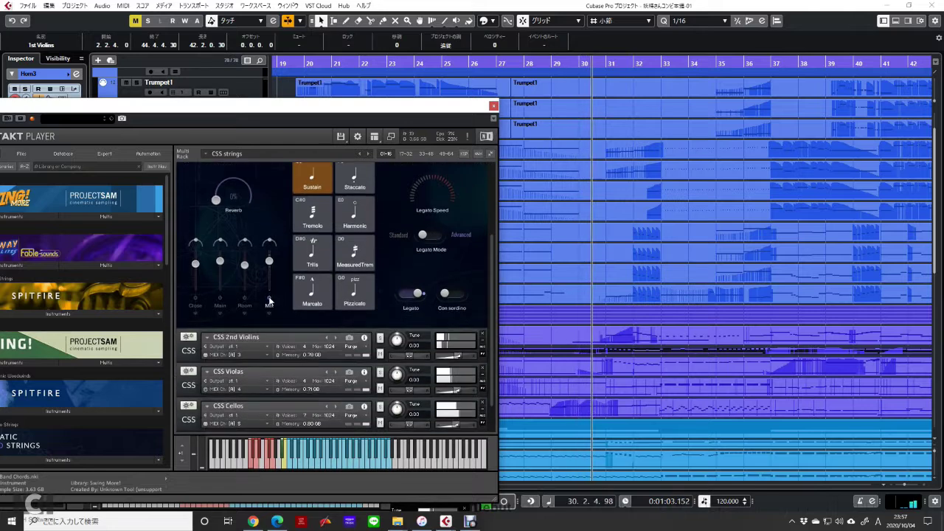
{"action": "scroll", "coordinate": [236, 325], "scroll_direction": "down", "scroll_amount": 1}
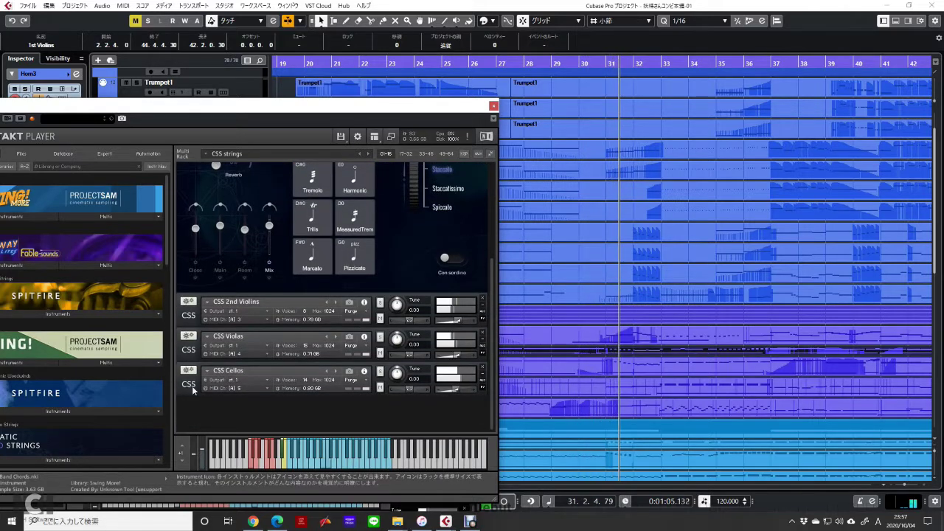
{"action": "left_click", "coordinate": [191, 386]}
{"action": "scroll", "coordinate": [277, 323], "scroll_direction": "down", "scroll_amount": 5}
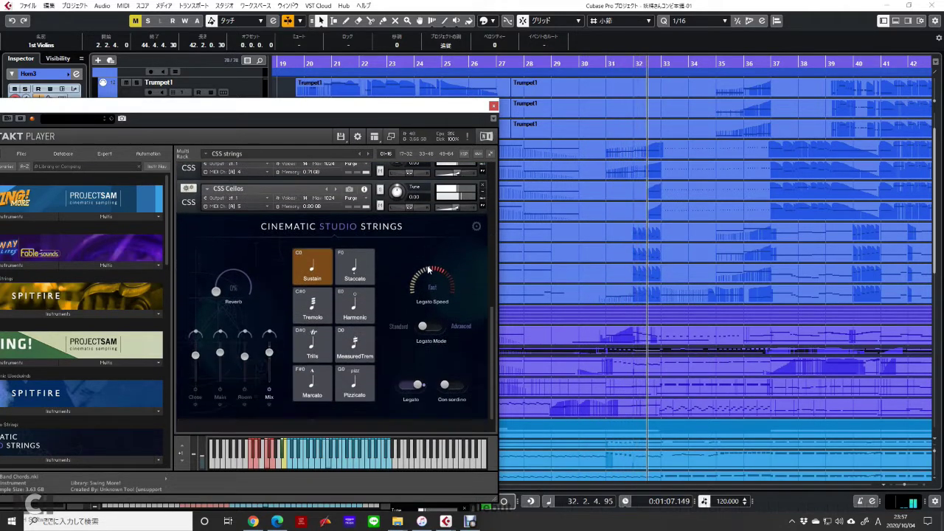
{"action": "scroll", "coordinate": [429, 269], "scroll_direction": "down", "scroll_amount": 1}
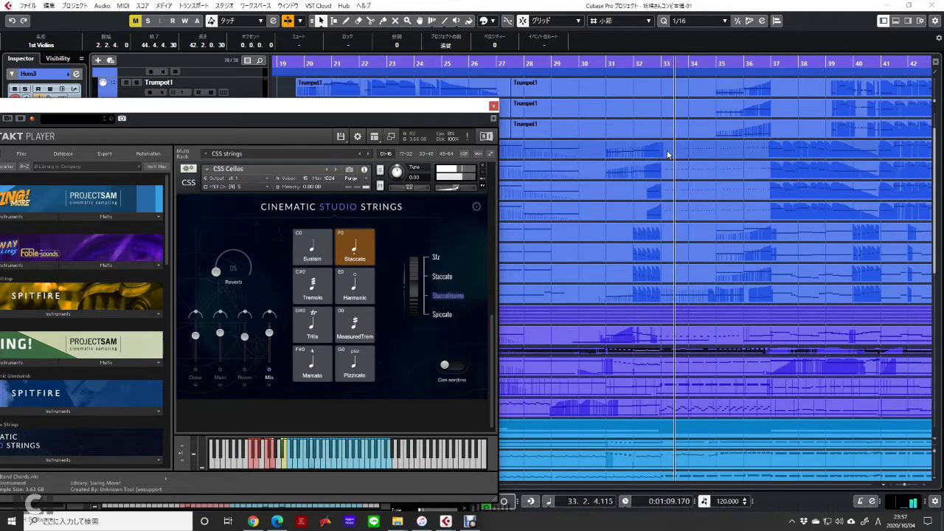
{"action": "left_click_drag", "start_coordinate": [667, 152], "coordinate": [567, 143]}
{"action": "left_click_drag", "start_coordinate": [630, 195], "coordinate": [601, 241]}
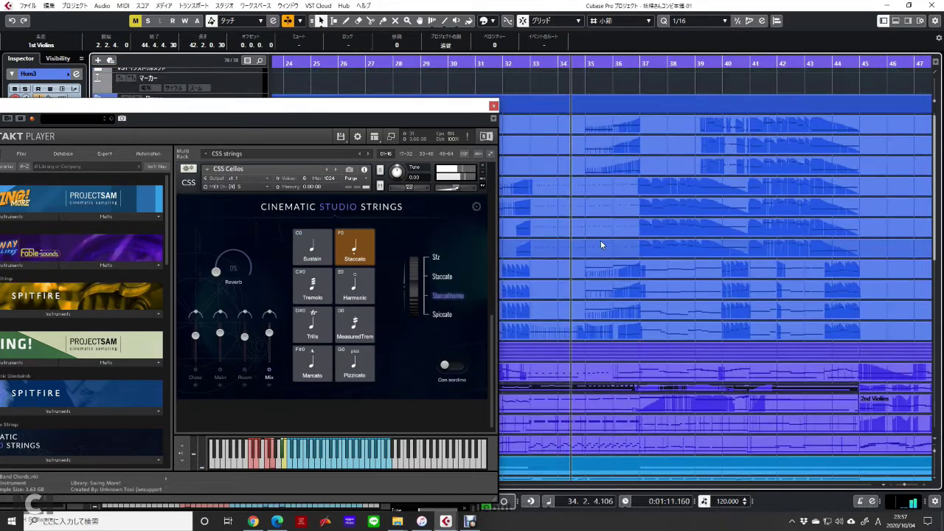
{"action": "left_click_drag", "start_coordinate": [427, 111], "coordinate": [273, 397]}
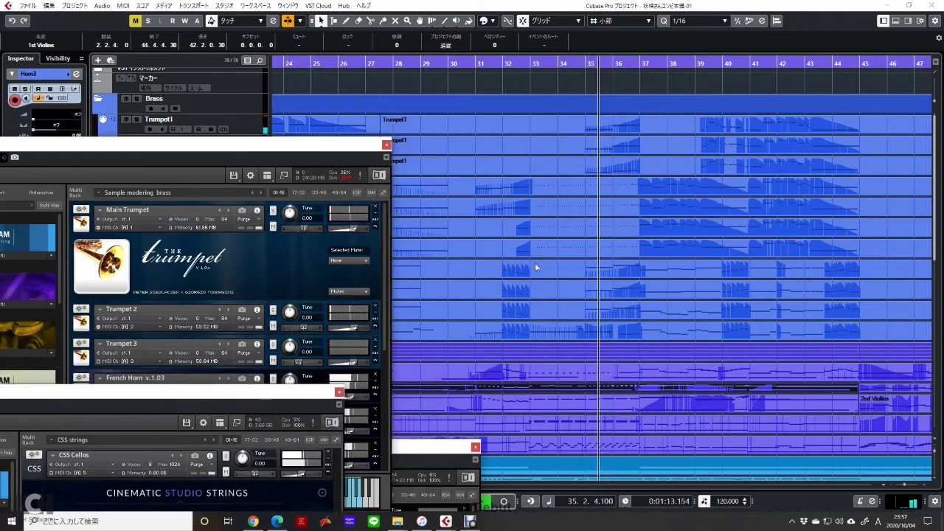
- Open the Horn2 part in the Key Editor and examine its notes and controller curve from around bar 38
{"action": "left_click_drag", "start_coordinate": [673, 182], "coordinate": [567, 189]}
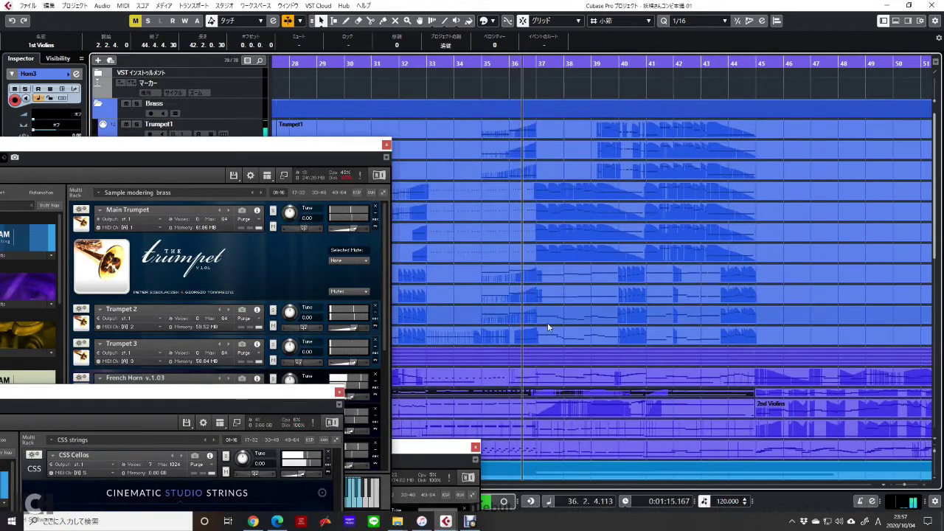
{"action": "double_click", "coordinate": [558, 213]}
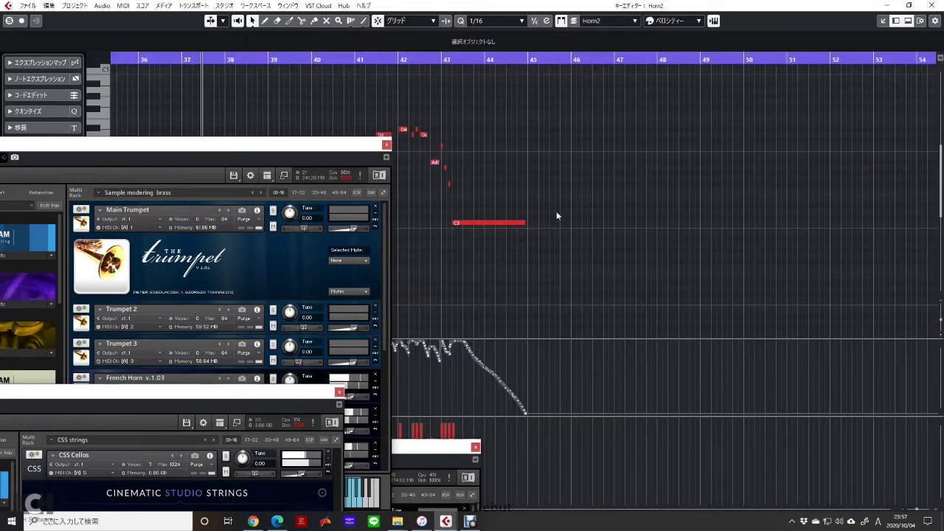
{"action": "scroll", "coordinate": [558, 175], "scroll_direction": "up", "scroll_amount": 5}
{"action": "left_click_drag", "start_coordinate": [572, 164], "coordinate": [551, 198]}
{"action": "scroll", "coordinate": [550, 198], "scroll_direction": "down", "scroll_amount": 2}
- Expand the first French Horn in the brass Kontakt rack, follow the Horn2 notes to bar 45, and close the Key Editor
{"action": "left_click_drag", "start_coordinate": [251, 144], "coordinate": [268, 73]}
{"action": "scroll", "coordinate": [186, 263], "scroll_direction": "down", "scroll_amount": 3}
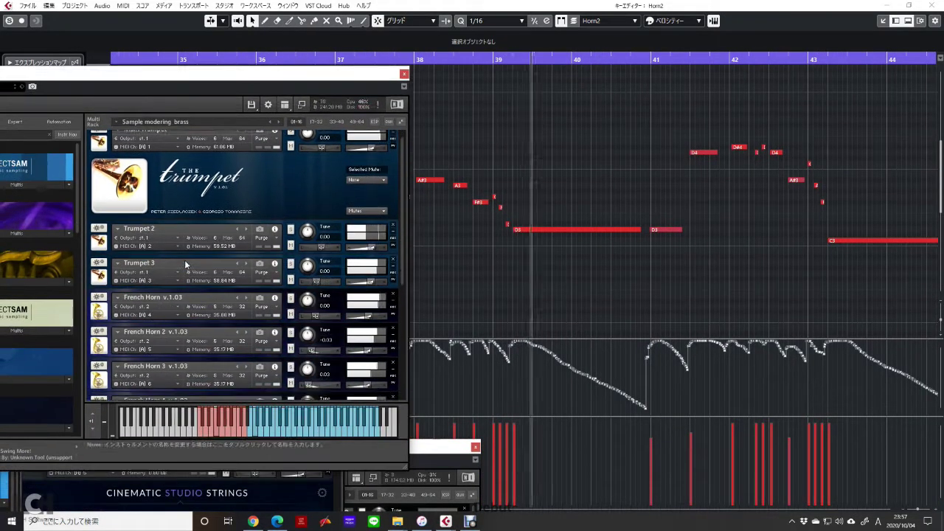
{"action": "left_click", "coordinate": [393, 291]}
{"action": "scroll", "coordinate": [283, 332], "scroll_direction": "down", "scroll_amount": 6}
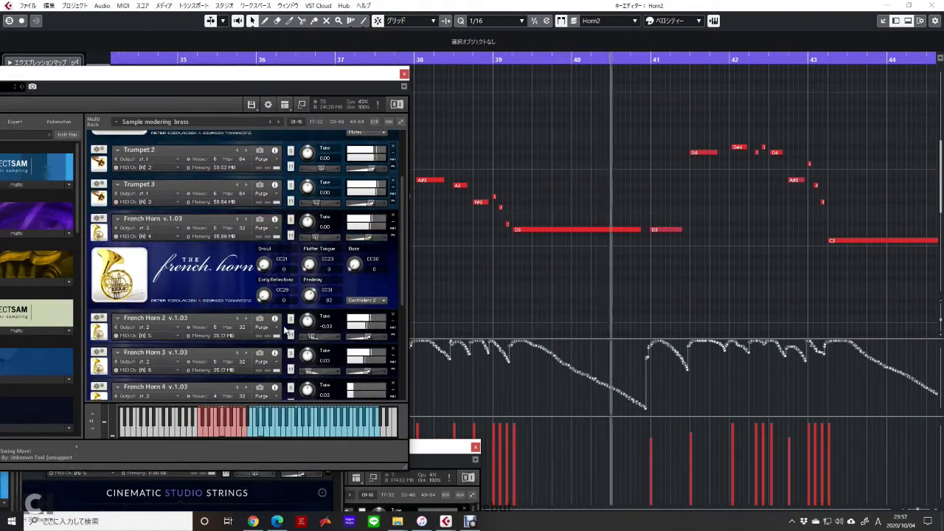
{"action": "scroll", "coordinate": [654, 223], "scroll_direction": "down", "scroll_amount": 1}
{"action": "scroll", "coordinate": [658, 221], "scroll_direction": "right", "scroll_amount": 5}
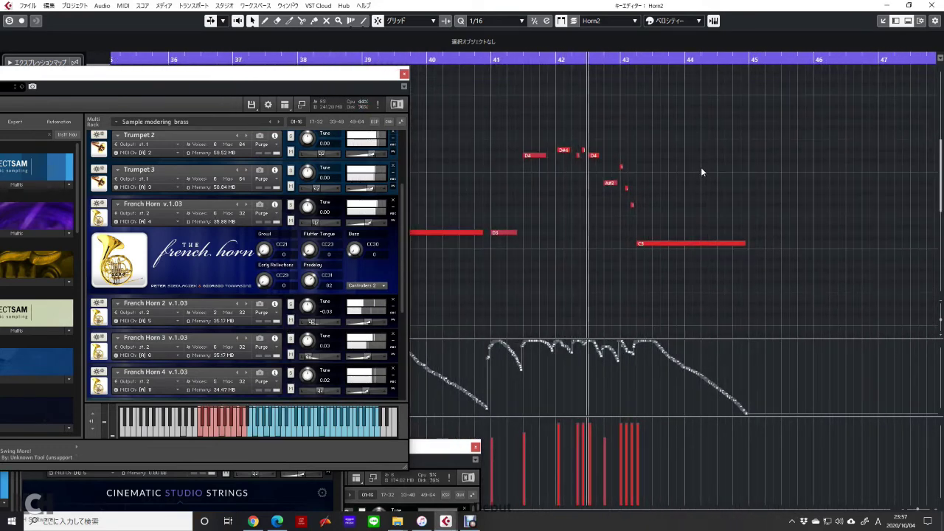
{"action": "scroll", "coordinate": [701, 167], "scroll_direction": "right", "scroll_amount": 3}
{"action": "scroll", "coordinate": [622, 157], "scroll_direction": "up", "scroll_amount": 1}
{"action": "left_click_drag", "start_coordinate": [306, 81], "coordinate": [323, 270]}
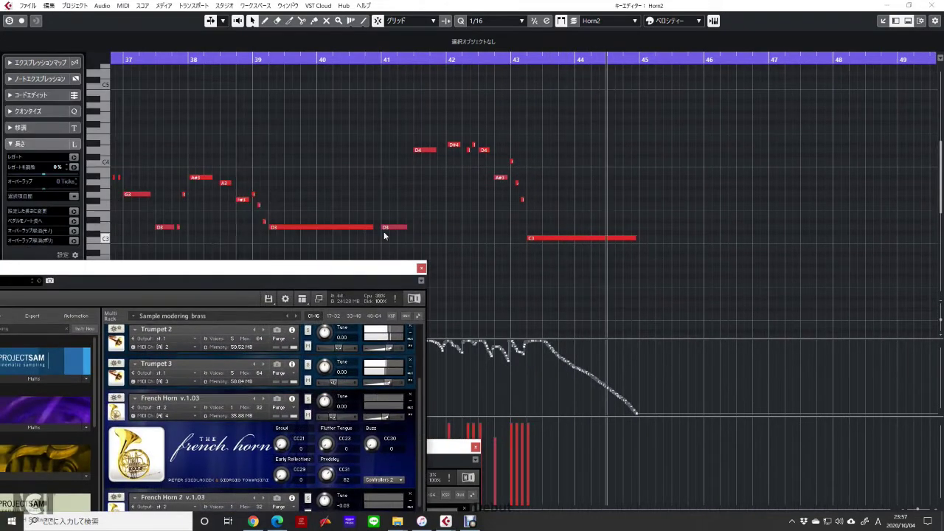
{"action": "key", "text": "Return"}
- Open the Basses part around bar 47 in the Key Editor, view its notes and curve, and return to the project
{"action": "scroll", "coordinate": [622, 159], "scroll_direction": "down", "scroll_amount": 2}
{"action": "scroll", "coordinate": [600, 172], "scroll_direction": "right", "scroll_amount": 5}
{"action": "scroll", "coordinate": [601, 173], "scroll_direction": "down", "scroll_amount": 4}
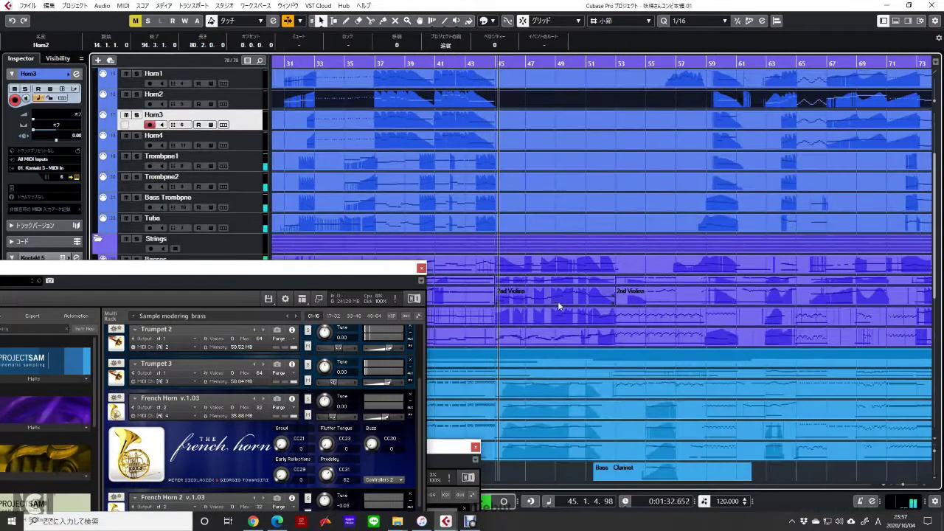
{"action": "double_click", "coordinate": [551, 263]}
{"action": "scroll", "coordinate": [389, 142], "scroll_direction": "left", "scroll_amount": 1}
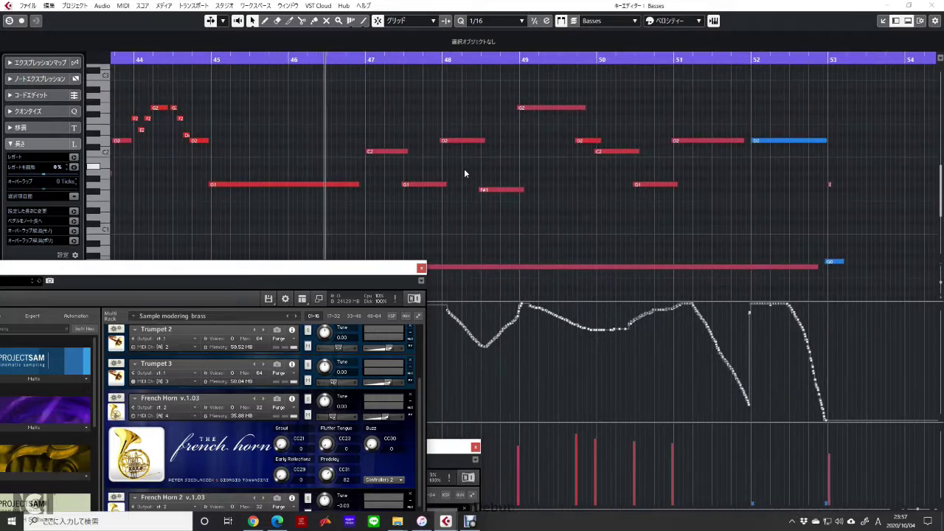
{"action": "key", "text": "Return"}
- Open the 2nd Violins part starting at bar 45 in the Key Editor and move the Kontakt windows clear of its notes
{"action": "double_click", "coordinate": [548, 295]}
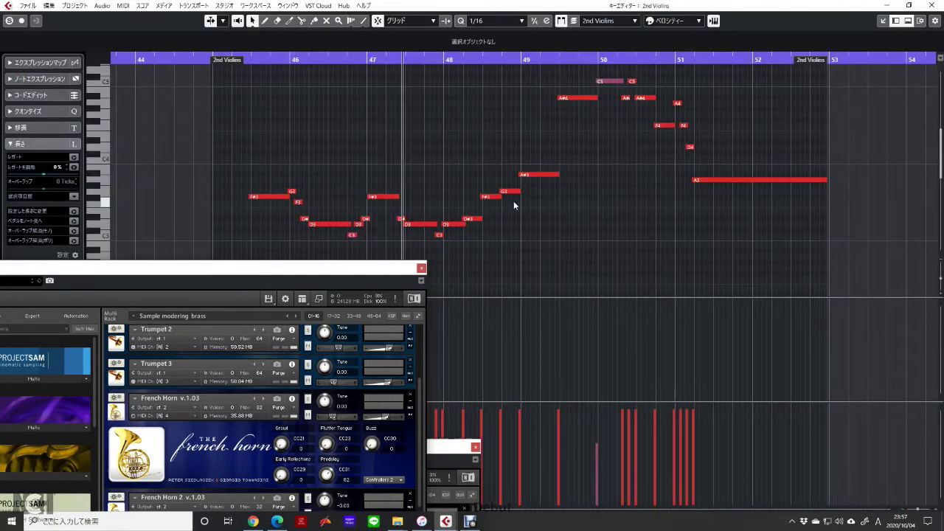
{"action": "left_click_drag", "start_coordinate": [441, 447], "coordinate": [231, 410]}
{"action": "left_click_drag", "start_coordinate": [264, 274], "coordinate": [194, 453]}
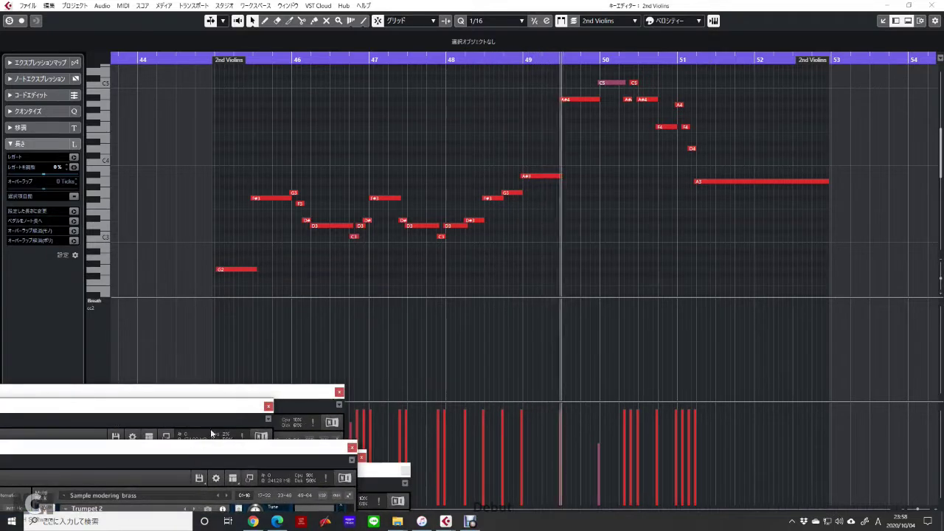
- Bring up the Spitfire winds Kontakt rack, view the end of the 2nd Violins part, and close the Key Editor
{"action": "left_click_drag", "start_coordinate": [382, 472], "coordinate": [438, 166]}
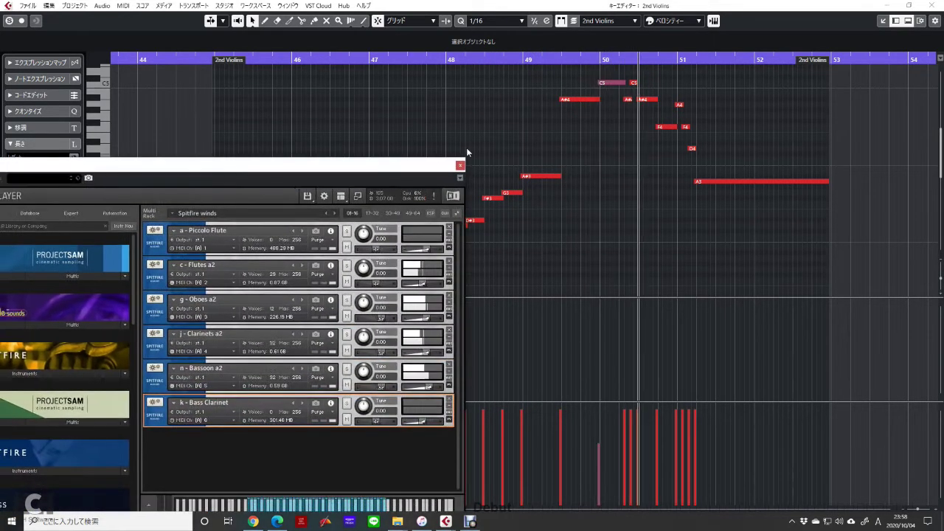
{"action": "scroll", "coordinate": [674, 128], "scroll_direction": "down", "scroll_amount": 3}
{"action": "left_click_drag", "start_coordinate": [692, 133], "coordinate": [562, 160]}
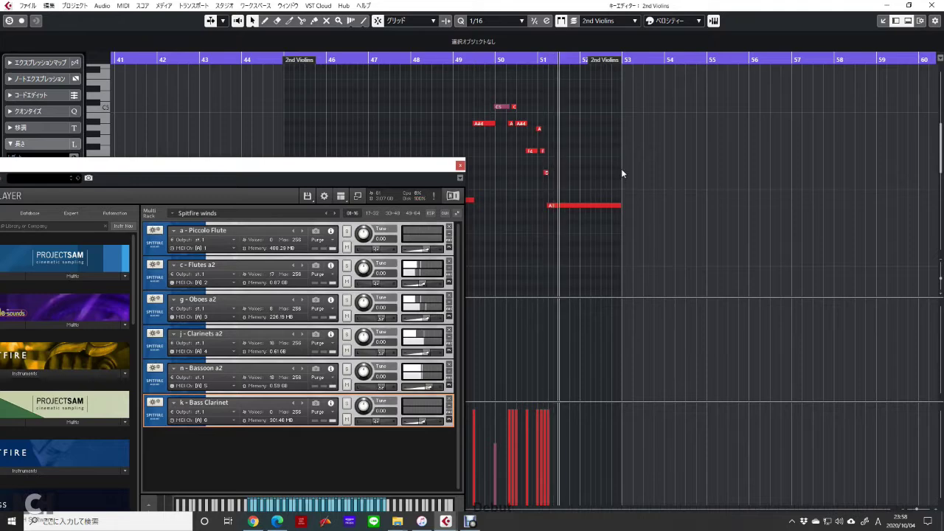
{"action": "key", "text": "Return"}
- Expand Piccolo Flute in the Spitfire winds rack and view the strings and woodwind tracks around bars 53 to 60
{"action": "scroll", "coordinate": [634, 200], "scroll_direction": "down", "scroll_amount": 1}
{"action": "left_click_drag", "start_coordinate": [636, 208], "coordinate": [571, 238]}
{"action": "scroll", "coordinate": [571, 237], "scroll_direction": "up", "scroll_amount": 3}
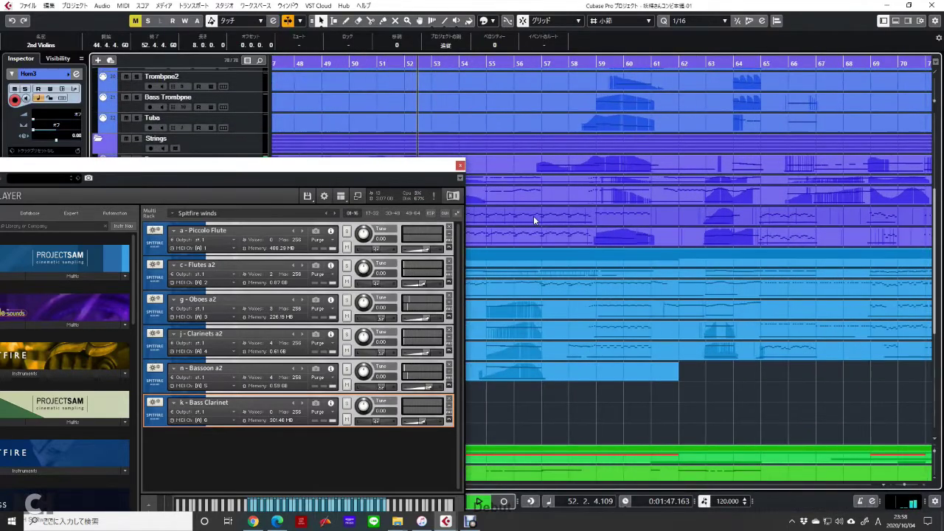
{"action": "left_click_drag", "start_coordinate": [509, 219], "coordinate": [602, 248]}
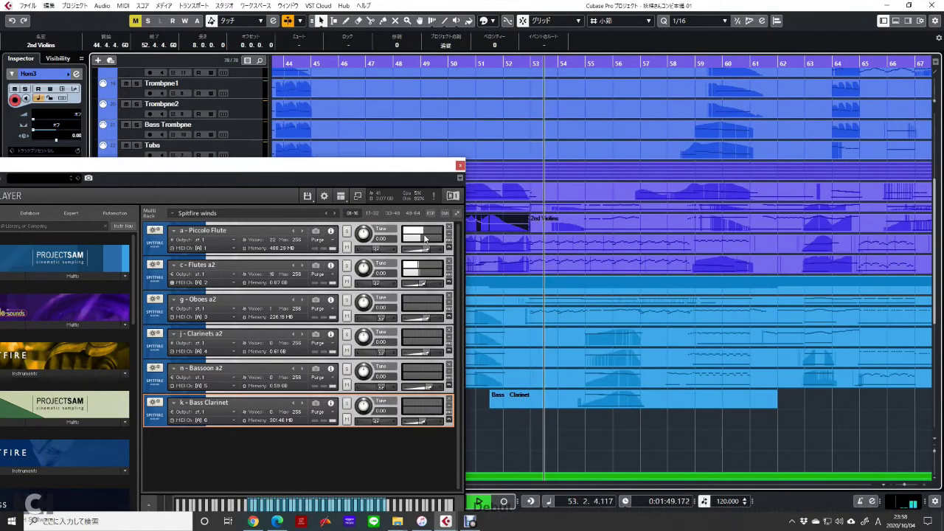
{"action": "left_click", "coordinate": [148, 252]}
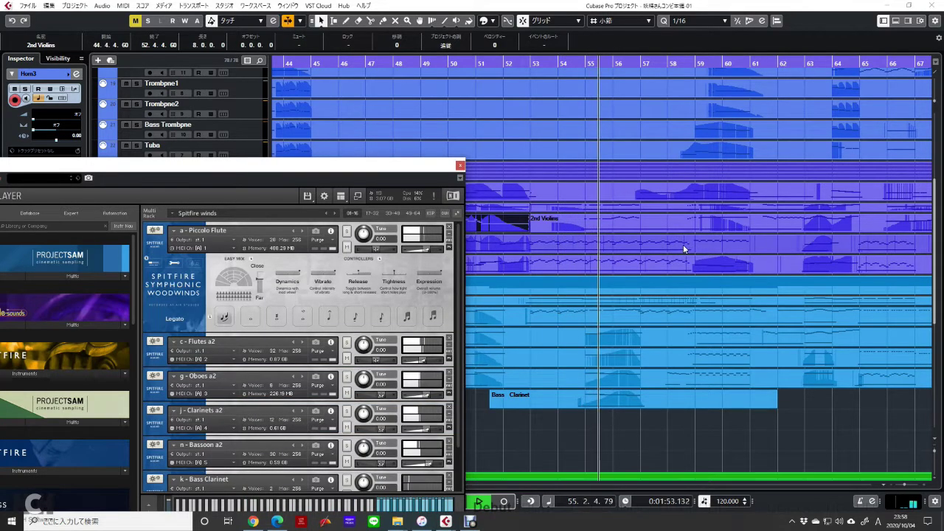
{"action": "left_click_drag", "start_coordinate": [680, 236], "coordinate": [573, 259]}
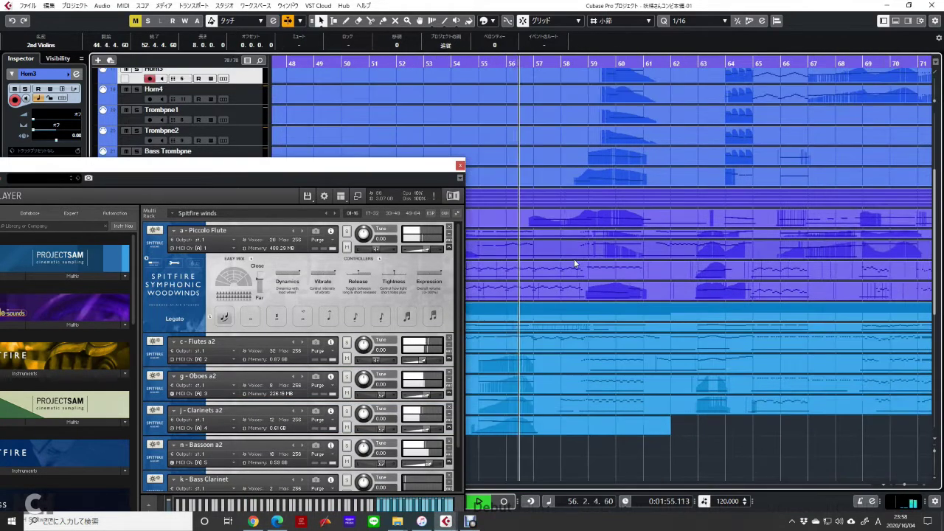
- Open the Trumpet1 part around bar 59 in the Key Editor, view its notes, and return to the project
{"action": "scroll", "coordinate": [564, 267], "scroll_direction": "up", "scroll_amount": 2}
{"action": "scroll", "coordinate": [559, 251], "scroll_direction": "up", "scroll_amount": 5}
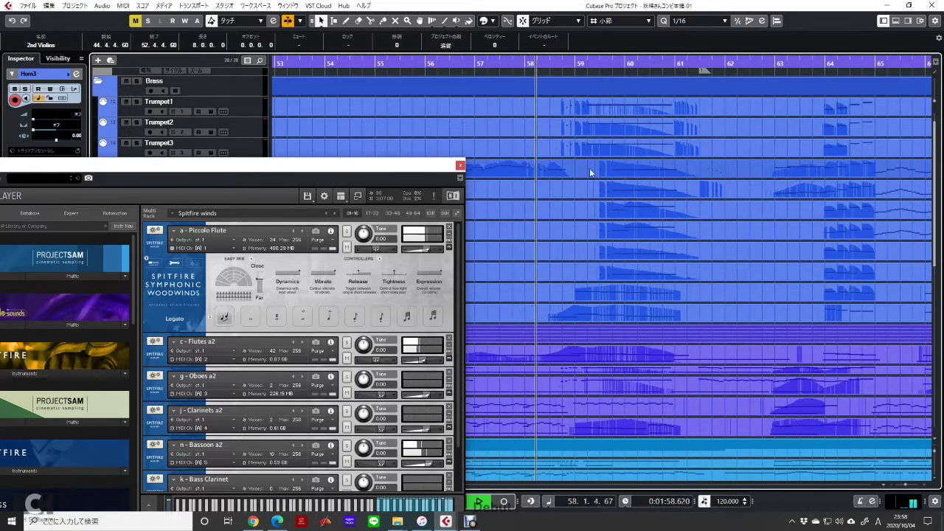
{"action": "double_click", "coordinate": [603, 110]}
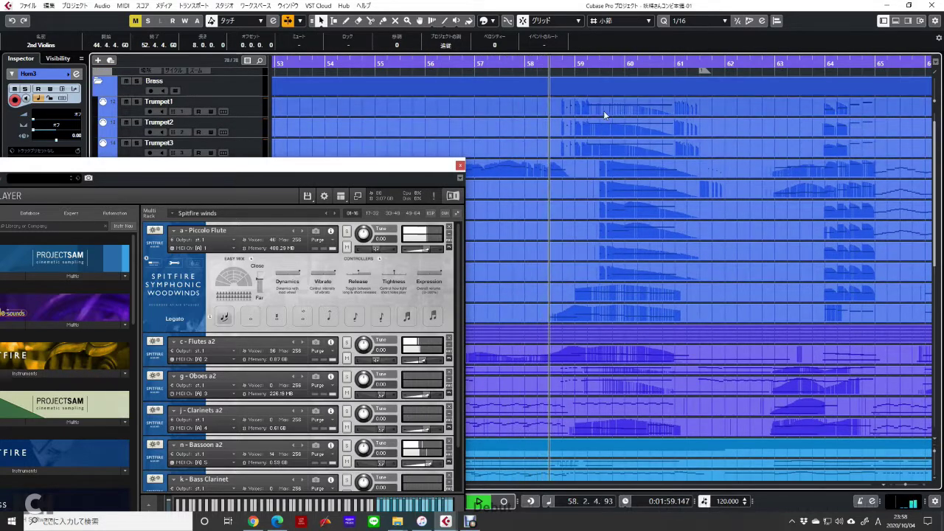
{"action": "scroll", "coordinate": [551, 162], "scroll_direction": "up", "scroll_amount": 3}
{"action": "left_click_drag", "start_coordinate": [565, 158], "coordinate": [540, 153]}
{"action": "scroll", "coordinate": [745, 152], "scroll_direction": "up", "scroll_amount": 2}
{"action": "key", "text": "Return"}
- Move the Spitfire winds window further off the arrangement and view the brass, strings and woodwind tracks around bars 56 to 78
{"action": "scroll", "coordinate": [589, 198], "scroll_direction": "down", "scroll_amount": 3}
{"action": "left_click_drag", "start_coordinate": [347, 168], "coordinate": [228, 197]}
{"action": "left_click_drag", "start_coordinate": [614, 338], "coordinate": [517, 318]}
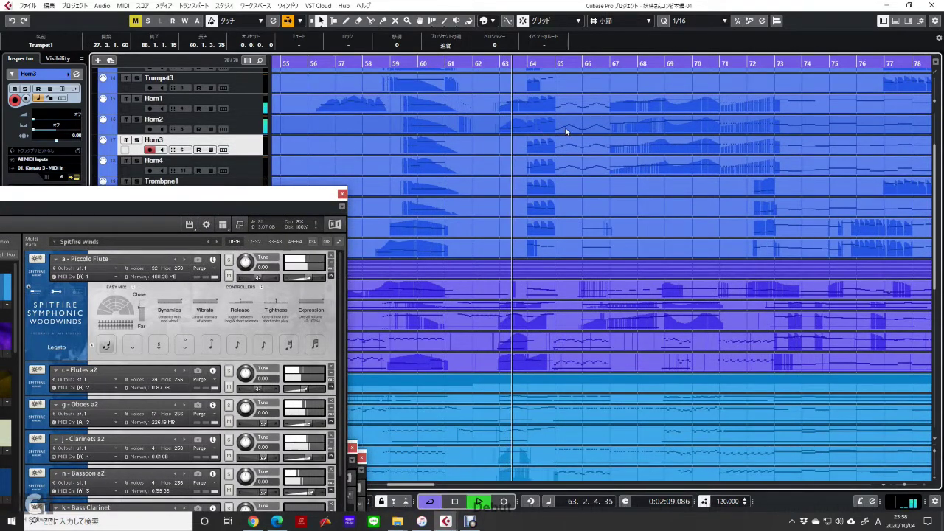
- Open the Horn1 part around bar 65 in the Key Editor, view its notes and controller curve through bar 73, and return to the project
{"action": "double_click", "coordinate": [570, 107]}
{"action": "left_click_drag", "start_coordinate": [540, 193], "coordinate": [604, 163]}
{"action": "left_click_drag", "start_coordinate": [745, 128], "coordinate": [640, 120]}
{"action": "left_click_drag", "start_coordinate": [694, 105], "coordinate": [546, 151]}
{"action": "scroll", "coordinate": [613, 129], "scroll_direction": "down", "scroll_amount": 3}
{"action": "left_click_drag", "start_coordinate": [662, 124], "coordinate": [563, 130]}
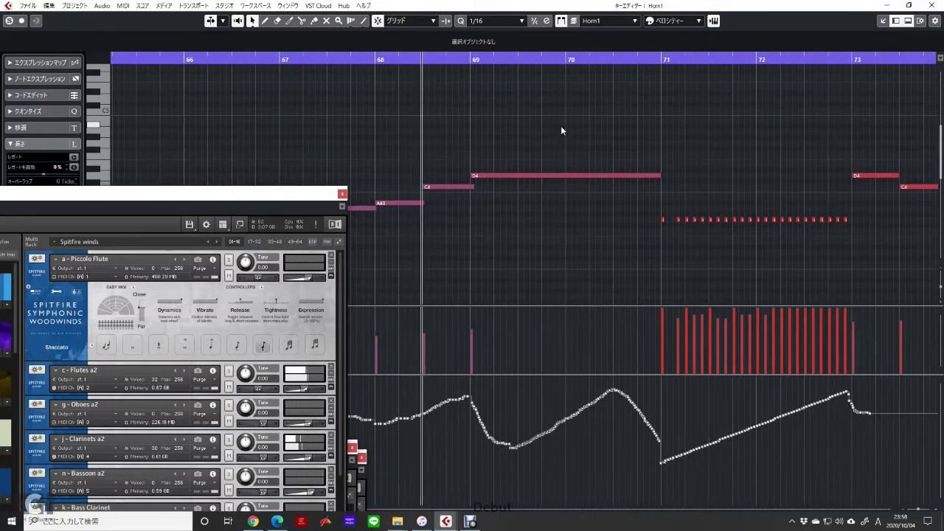
{"action": "key", "text": "Return"}
- View the Basses part around bar 73 and the 2nd Violins part around bar 76 in the Key Editor, returning to the project
{"action": "scroll", "coordinate": [633, 236], "scroll_direction": "down", "scroll_amount": 2}
{"action": "left_click_drag", "start_coordinate": [669, 242], "coordinate": [517, 155]}
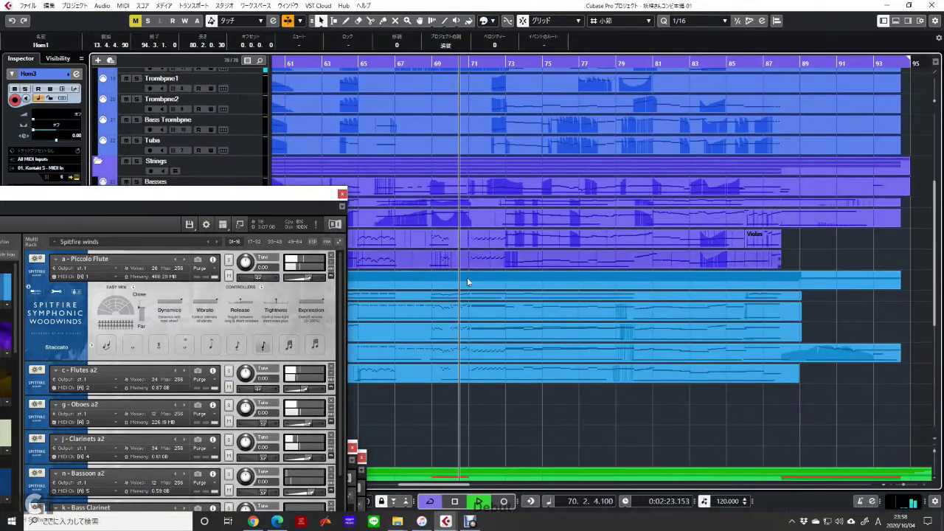
{"action": "left_click_drag", "start_coordinate": [511, 238], "coordinate": [494, 339]}
{"action": "scroll", "coordinate": [494, 337], "scroll_direction": "up", "scroll_amount": 3}
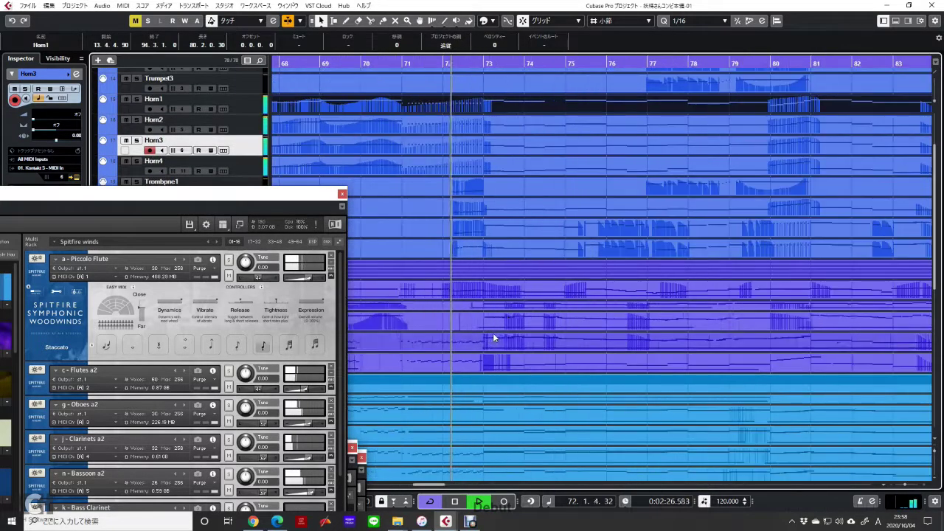
{"action": "double_click", "coordinate": [507, 296]}
{"action": "left_click_drag", "start_coordinate": [639, 213], "coordinate": [656, 205]}
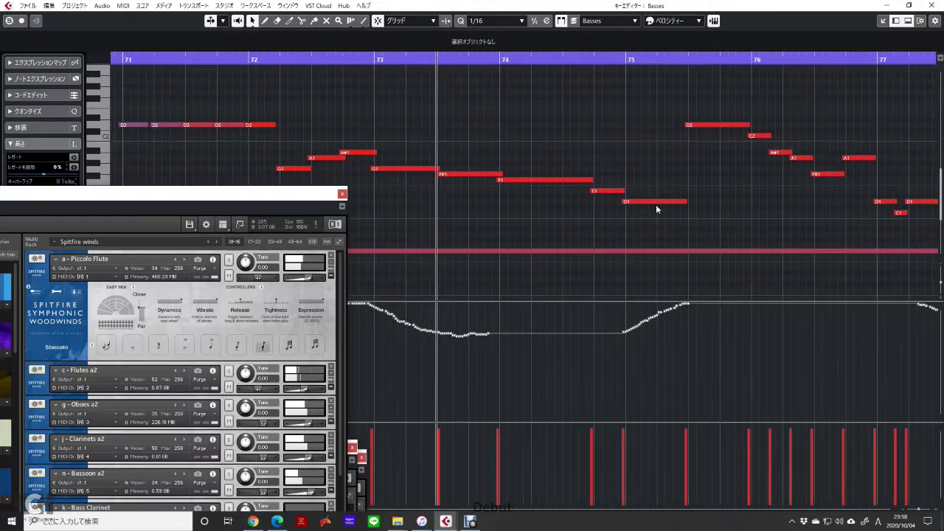
{"action": "key", "text": "Return"}
{"action": "double_click", "coordinate": [586, 315]}
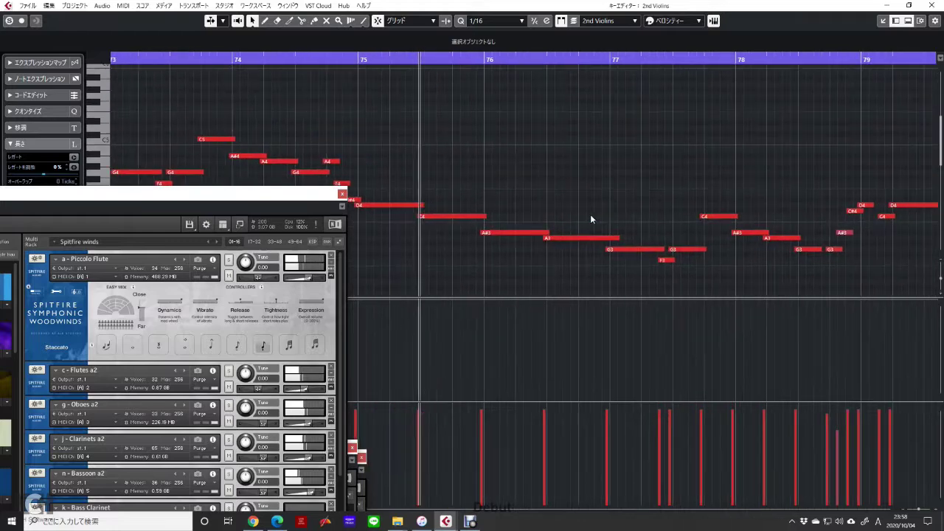
{"action": "key", "text": "Return"}
- Bring the CSS strings Kontakt rack to the front and view its instruments from Cellos up to Basses
{"action": "left_click_drag", "start_coordinate": [225, 196], "coordinate": [405, 452]}
{"action": "left_click", "coordinate": [278, 395]}
{"action": "left_click_drag", "start_coordinate": [278, 399], "coordinate": [444, 156]}
{"action": "scroll", "coordinate": [310, 339], "scroll_direction": "up", "scroll_amount": 5}
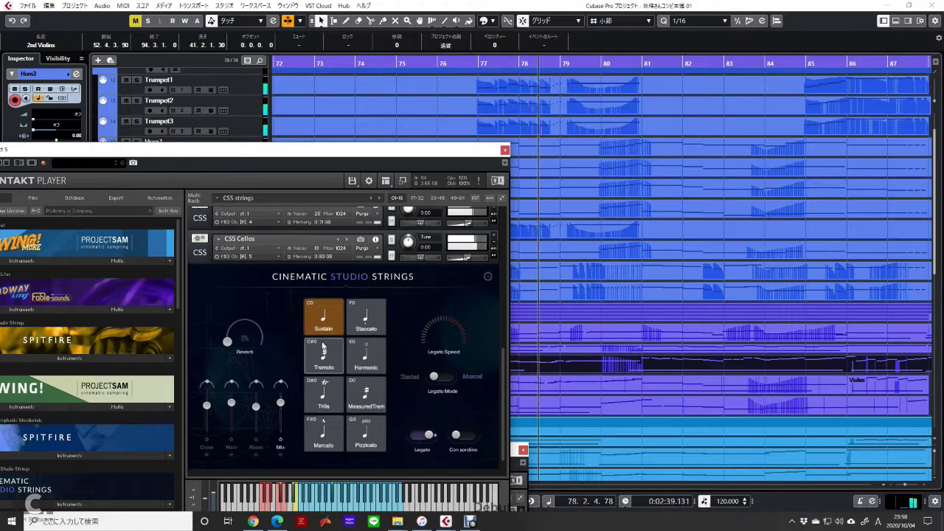
{"action": "scroll", "coordinate": [308, 336], "scroll_direction": "up", "scroll_amount": 4}
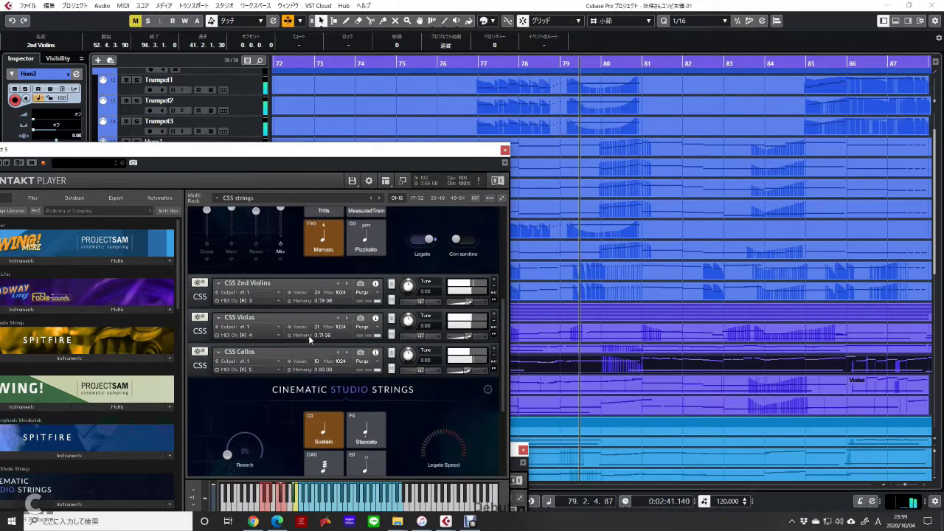
{"action": "scroll", "coordinate": [303, 347], "scroll_direction": "up", "scroll_amount": 5}
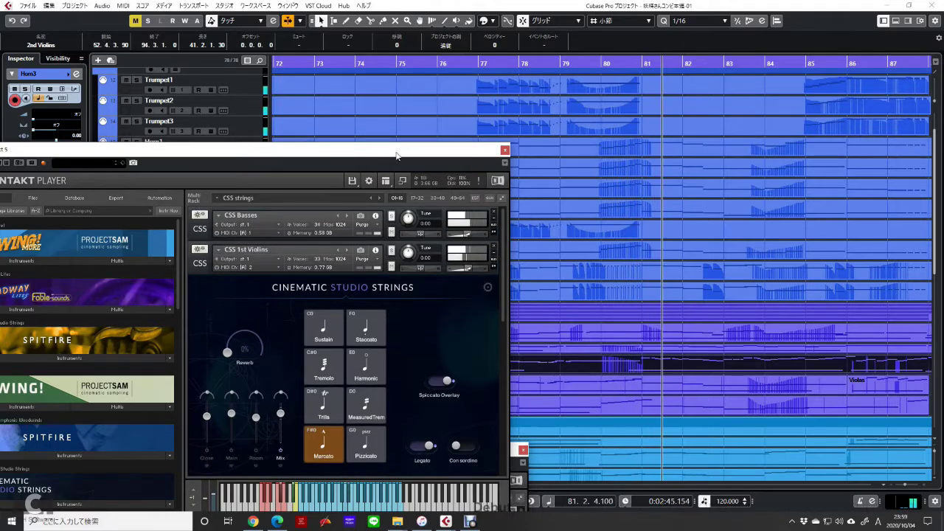
- Move the CSS strings window clear of the arrangement and view the tracks from about bar 76 to the end
{"action": "left_click_drag", "start_coordinate": [395, 149], "coordinate": [224, 225]}
{"action": "scroll", "coordinate": [537, 201], "scroll_direction": "down", "scroll_amount": 1}
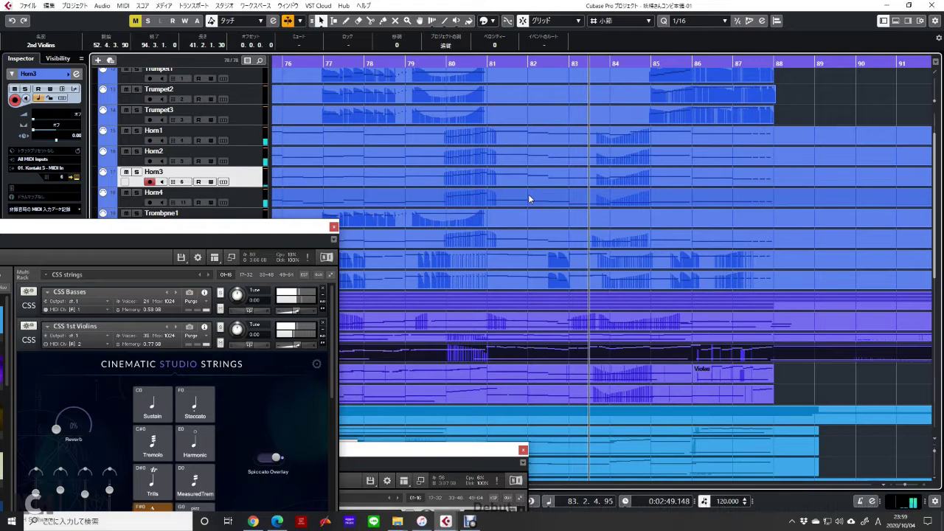
{"action": "scroll", "coordinate": [528, 265], "scroll_direction": "up", "scroll_amount": 3}
{"action": "scroll", "coordinate": [527, 267], "scroll_direction": "right", "scroll_amount": 1}
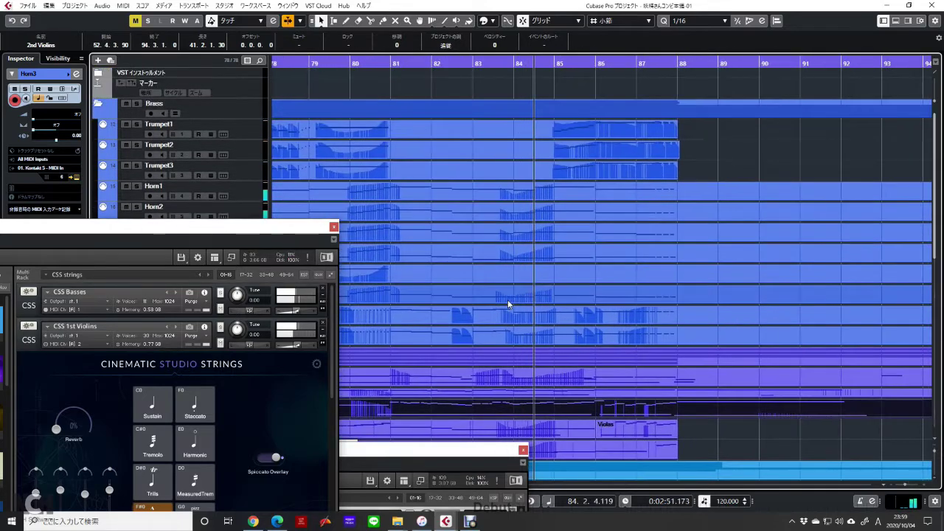
{"action": "left_click_drag", "start_coordinate": [652, 331], "coordinate": [587, 340]}
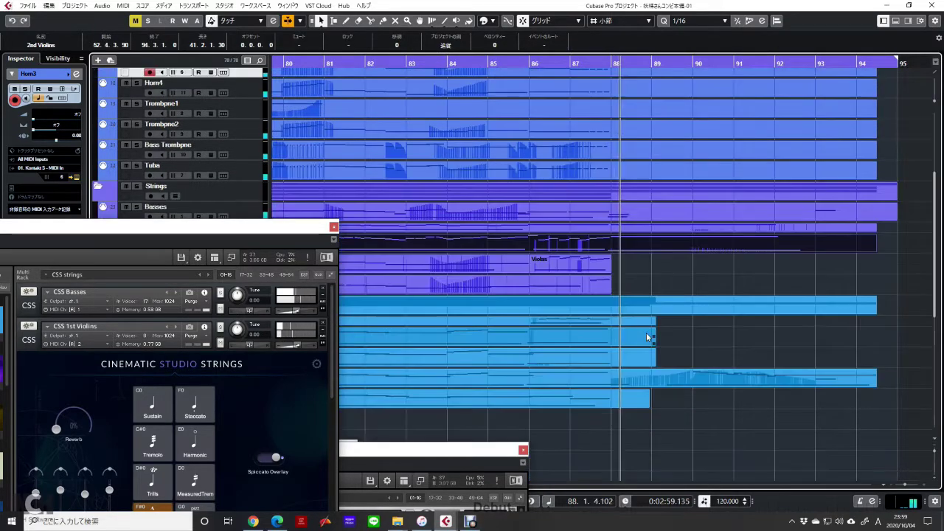
- Open the closing bars of the Clarinets part in the Key Editor and bring up the Spitfire winds Kontakt rack
{"action": "scroll", "coordinate": [647, 337], "scroll_direction": "down", "scroll_amount": 4}
{"action": "scroll", "coordinate": [700, 295], "scroll_direction": "down", "scroll_amount": 2}
{"action": "double_click", "coordinate": [707, 301]}
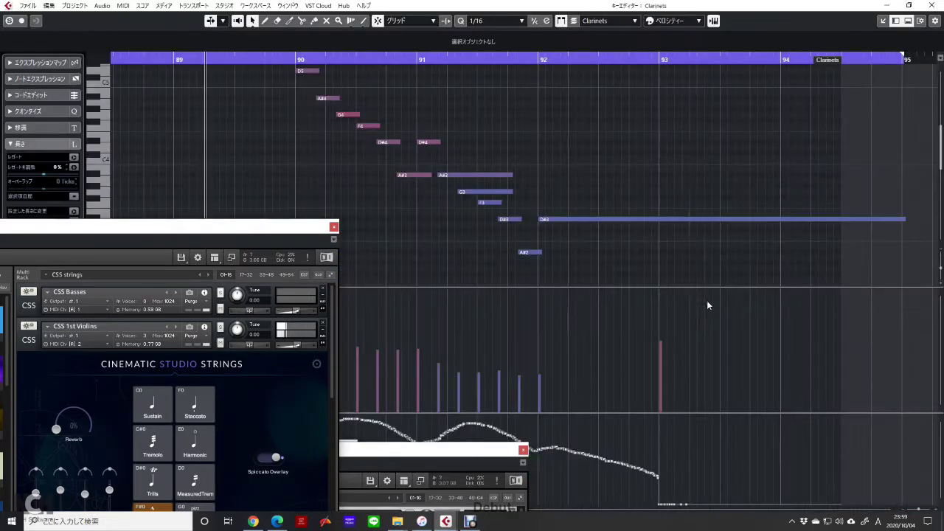
{"action": "left_click_drag", "start_coordinate": [518, 168], "coordinate": [573, 207]}
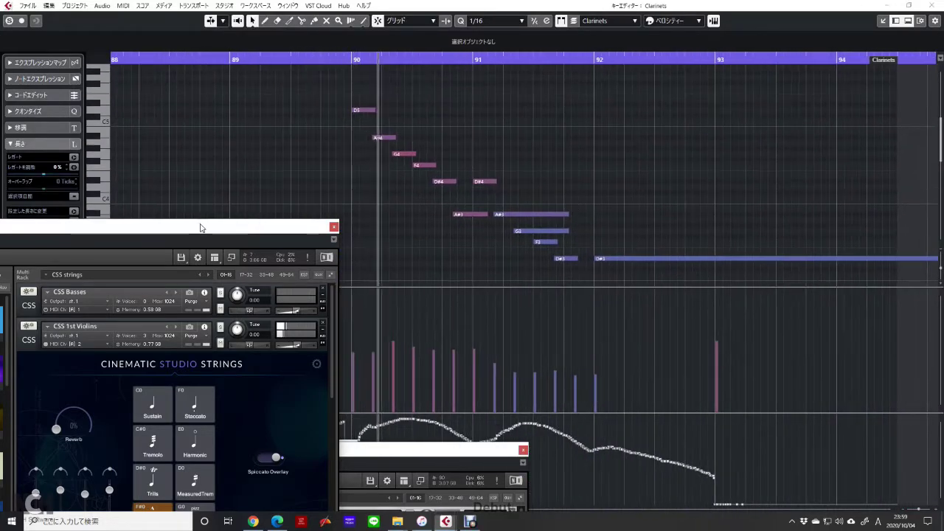
{"action": "left_click_drag", "start_coordinate": [201, 228], "coordinate": [166, 368]}
{"action": "left_click_drag", "start_coordinate": [340, 444], "coordinate": [314, 160]}
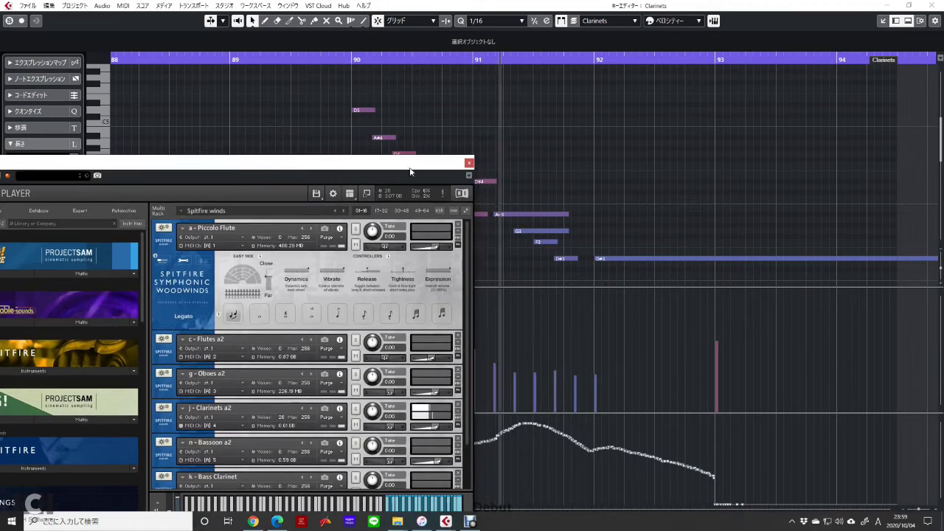
- View the last notes of the Clarinets part, close the Key Editor, and view the whole ending of the arrangement
{"action": "scroll", "coordinate": [617, 198], "scroll_direction": "down", "scroll_amount": 2}
{"action": "left_click_drag", "start_coordinate": [653, 180], "coordinate": [614, 157]}
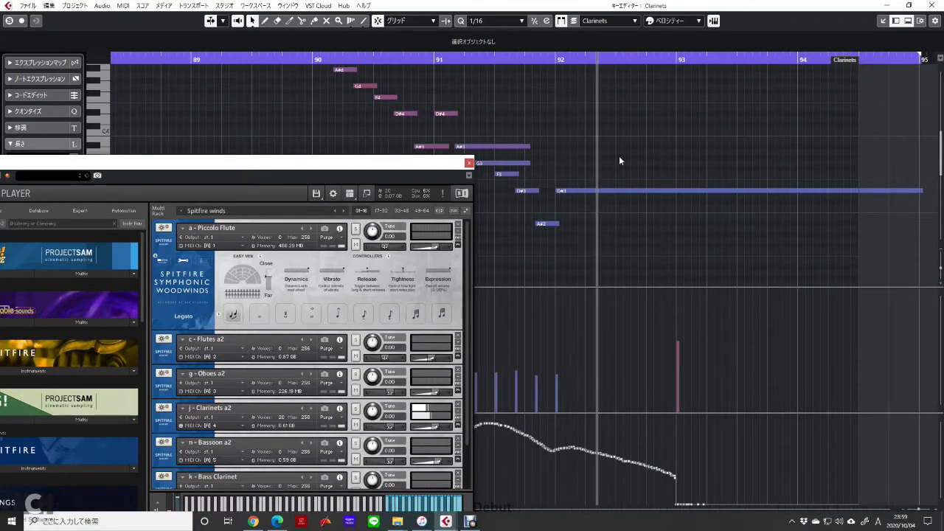
{"action": "left_click_drag", "start_coordinate": [670, 150], "coordinate": [554, 175]}
{"action": "key", "text": "Return"}
{"action": "scroll", "coordinate": [610, 174], "scroll_direction": "down", "scroll_amount": 5}
{"action": "left_click_drag", "start_coordinate": [599, 205], "coordinate": [738, 213]}
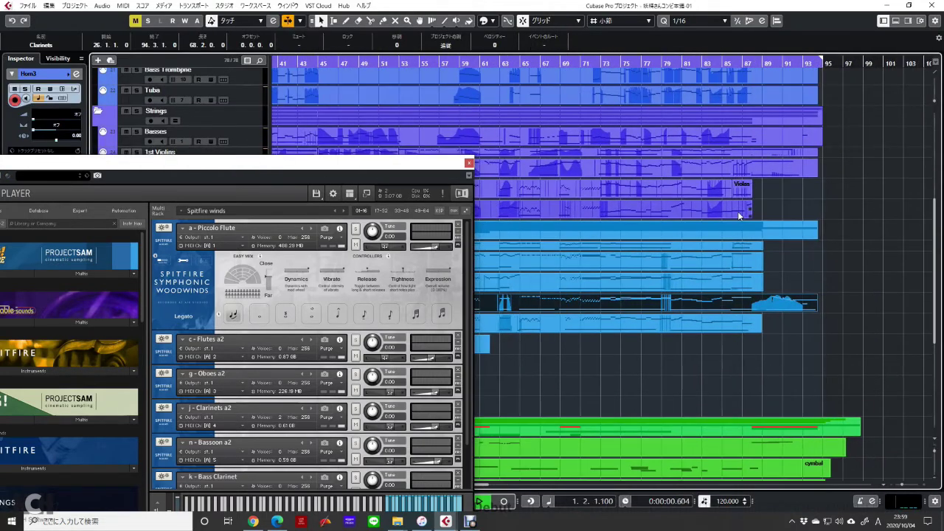